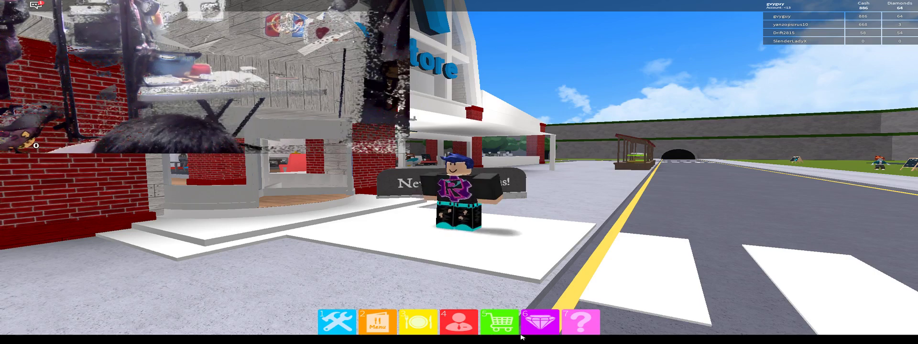
{"action": "scroll", "coordinate": [521, 337], "scroll_direction": "up", "scroll_amount": 5}
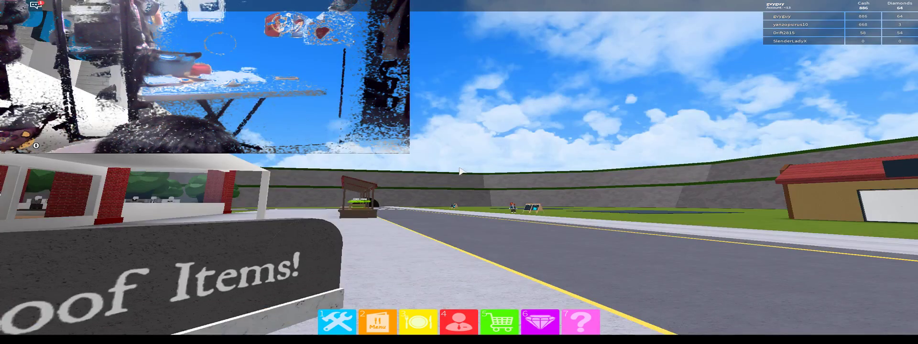
Step: Run along the road and sidewalk past the signboards to taste blox's glass doors
{"action": "key", "text": "w"}
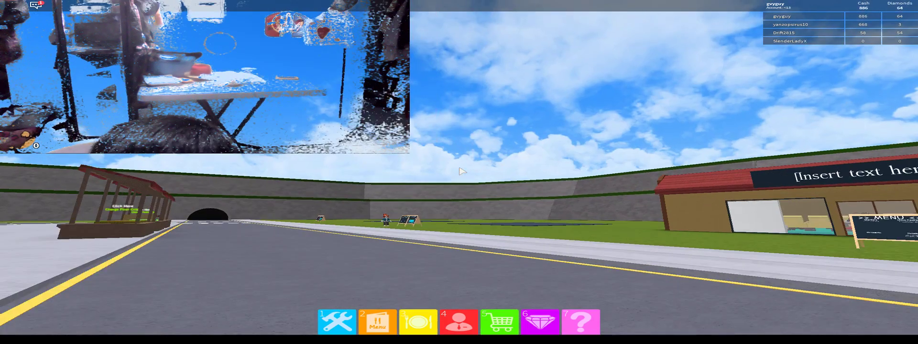
{"action": "scroll", "coordinate": [473, 180], "scroll_direction": "down", "scroll_amount": 3}
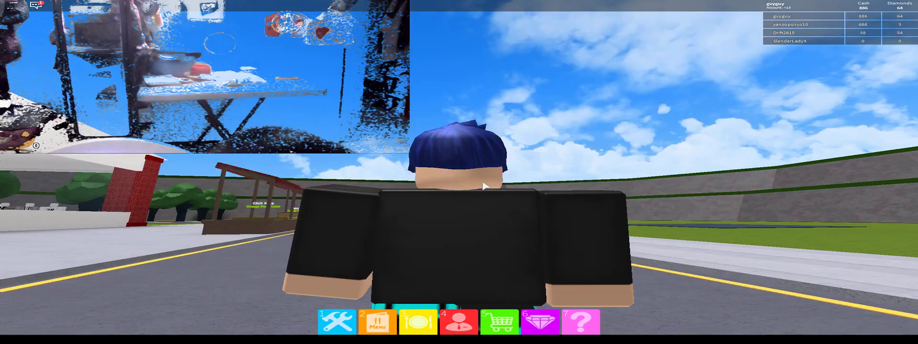
{"action": "scroll", "coordinate": [485, 186], "scroll_direction": "down", "scroll_amount": 5}
{"action": "key", "text": "a"}
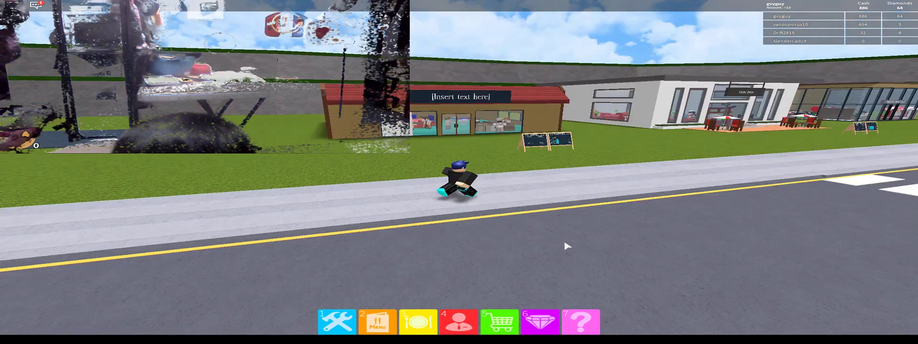
{"action": "key", "text": "d"}
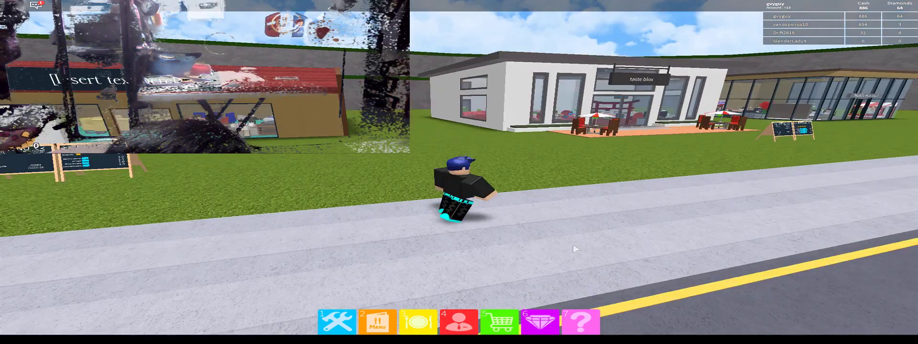
{"action": "key", "text": "d"}
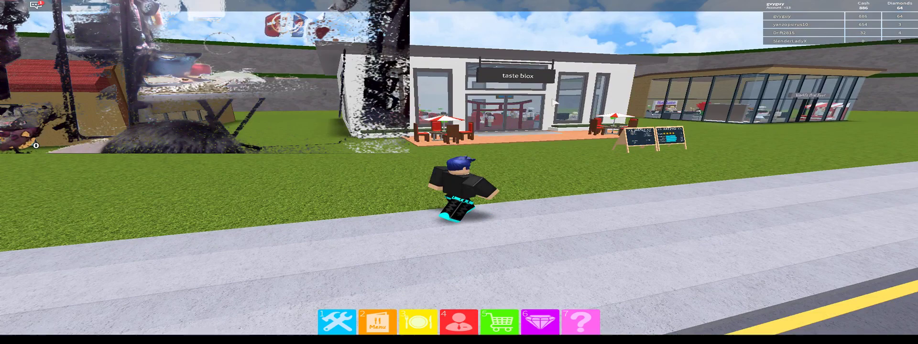
{"action": "key", "text": "w"}
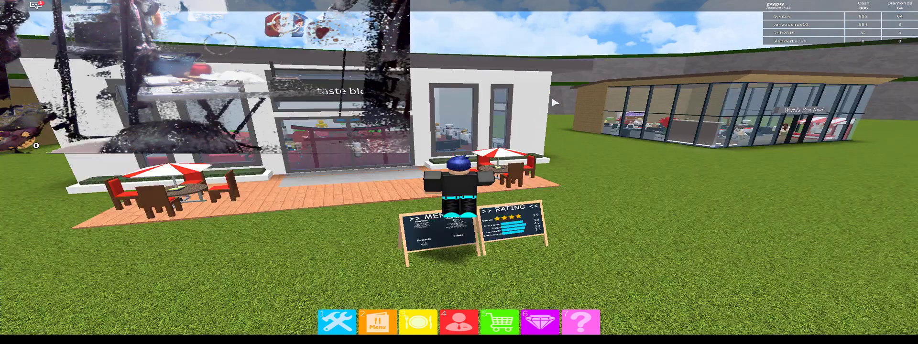
{"action": "key", "text": "w"}
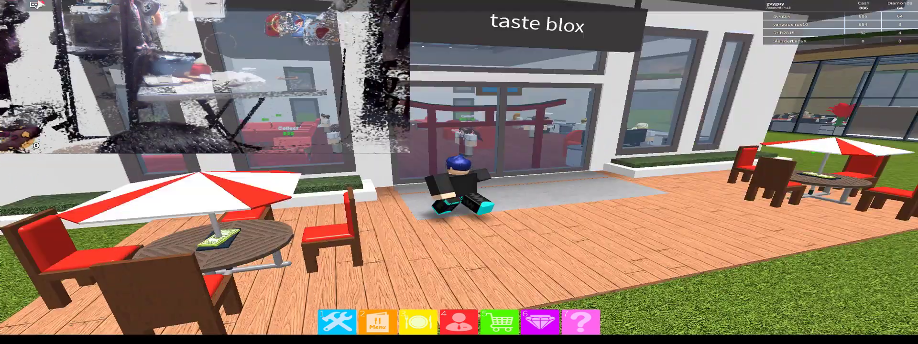
{"action": "key", "text": "w"}
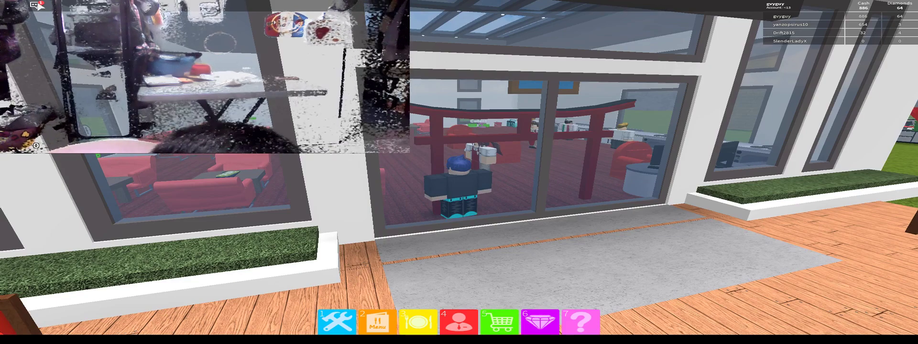
Step: Back out onto the grass, then cross the wooden deck and enter the restaurant
{"action": "key", "text": "s"}
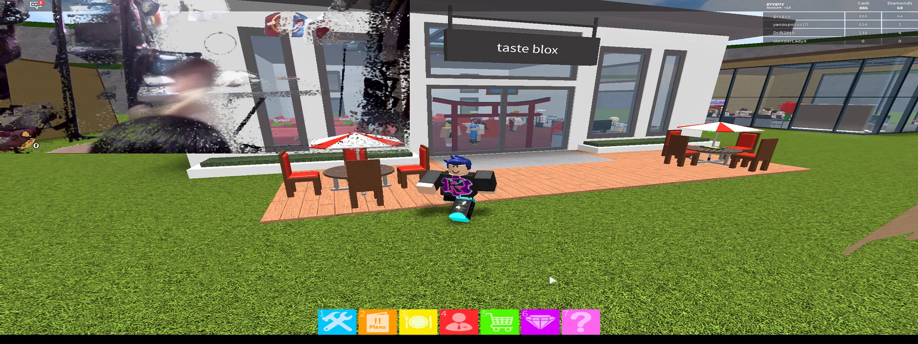
{"action": "key", "text": "s"}
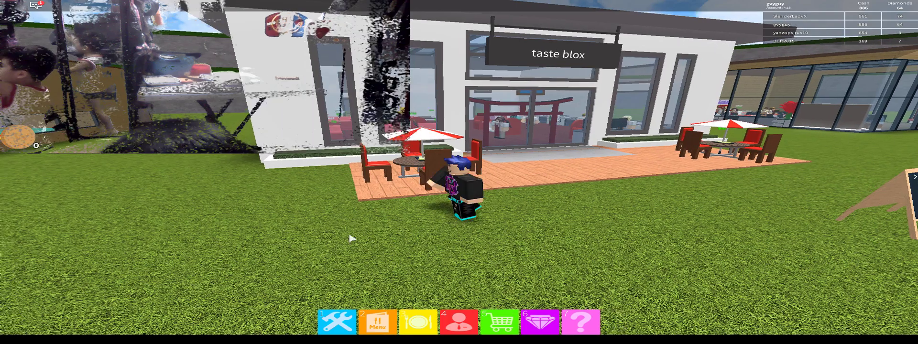
{"action": "key", "text": "a"}
{"action": "key", "text": "w"}
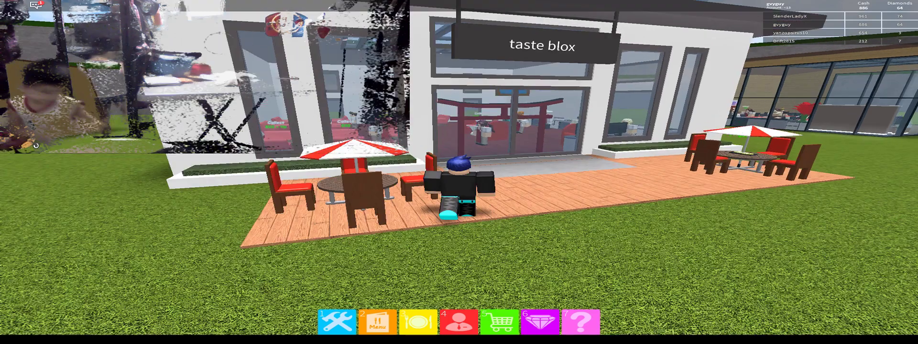
{"action": "key", "text": "w"}
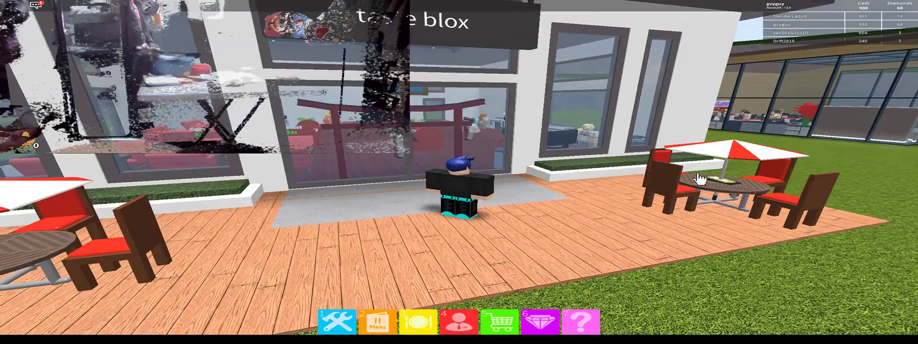
{"action": "key", "text": "w"}
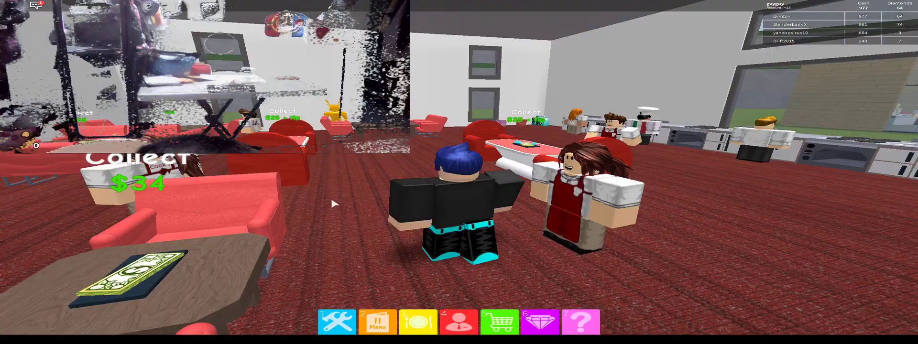
Step: Collect each table's payment and diamond tips, reaching 1,243 cash and 70 diamonds
{"action": "key", "text": "w"}
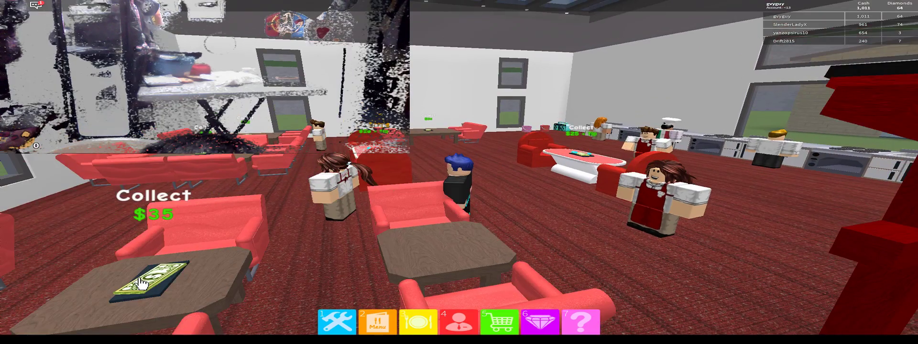
{"action": "key", "text": "w"}
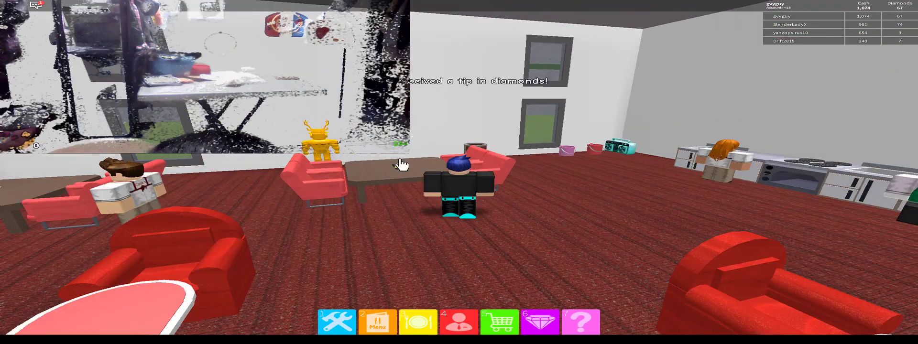
{"action": "key", "text": "w"}
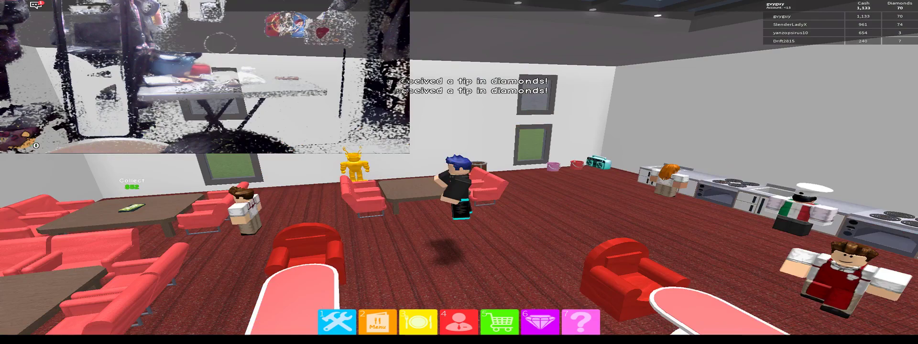
{"action": "key", "text": "w"}
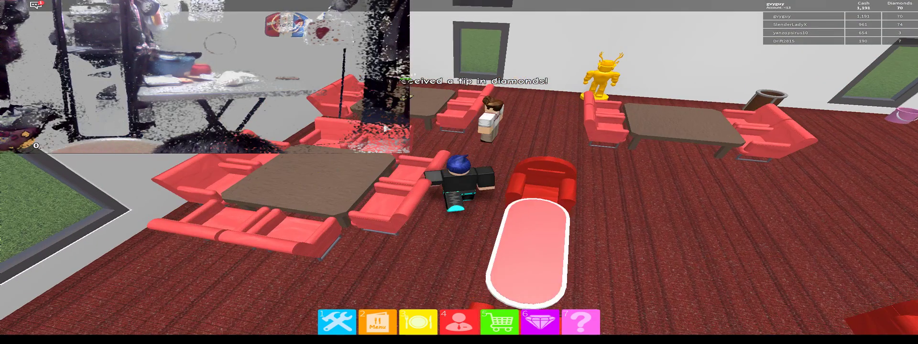
{"action": "key", "text": "w"}
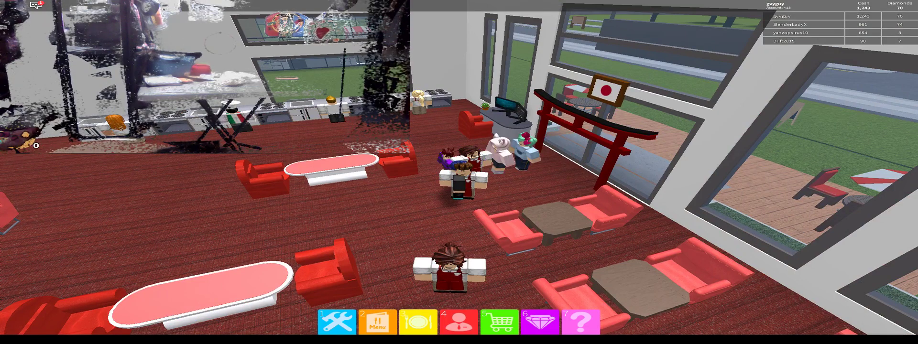
Step: Turn the Volume slider in the pause menu's Settings fully down, then resume play
{"action": "key", "text": "Escape"}
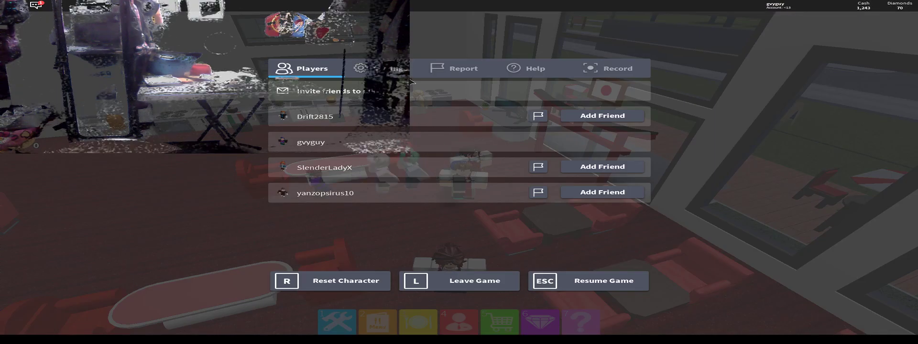
{"action": "left_click", "coordinate": [402, 70]}
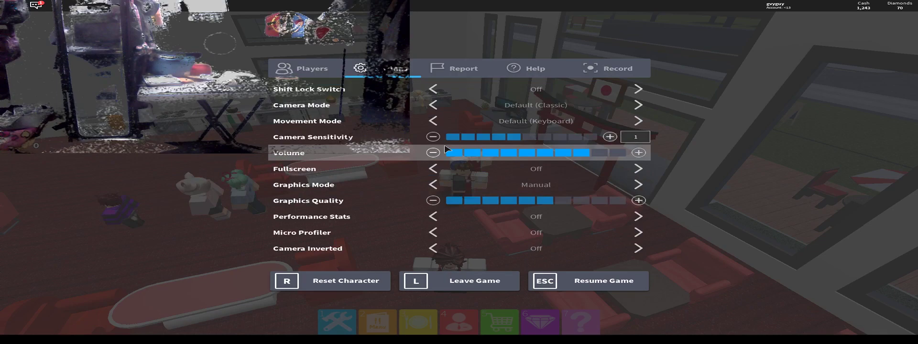
{"action": "left_click_drag", "start_coordinate": [446, 149], "coordinate": [430, 153]}
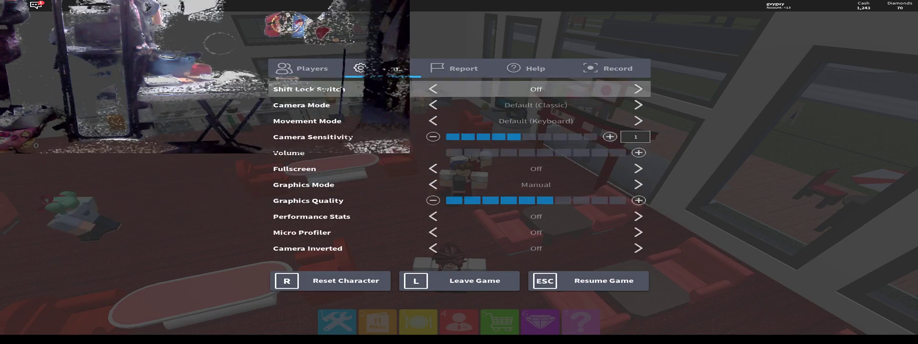
{"action": "key", "text": "Escape"}
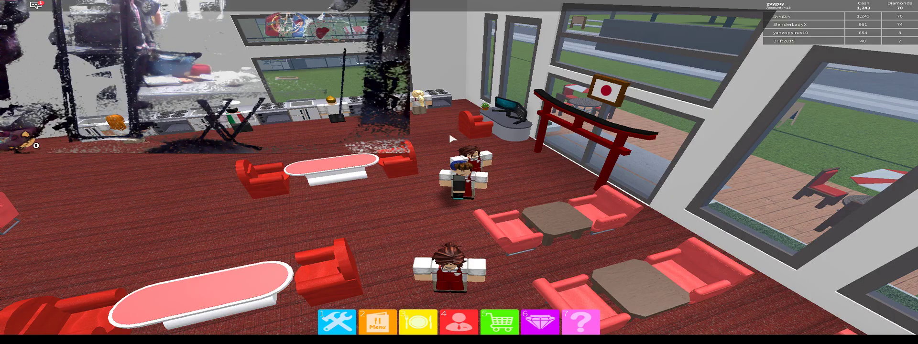
{"action": "scroll", "coordinate": [450, 132], "scroll_direction": "down", "scroll_amount": 3}
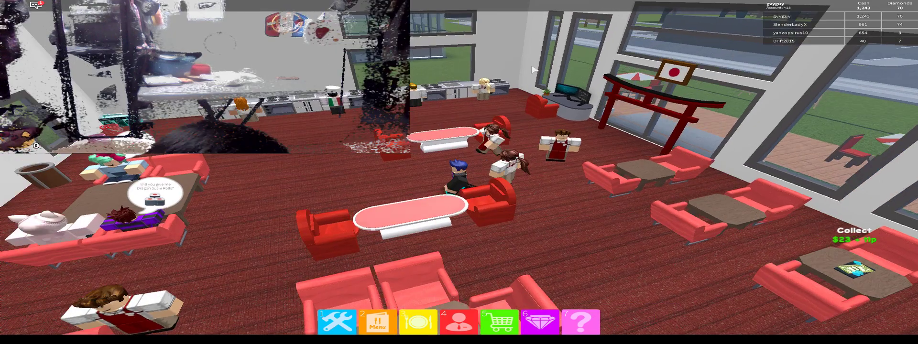
{"action": "scroll", "coordinate": [553, 206], "scroll_direction": "up", "scroll_amount": 3}
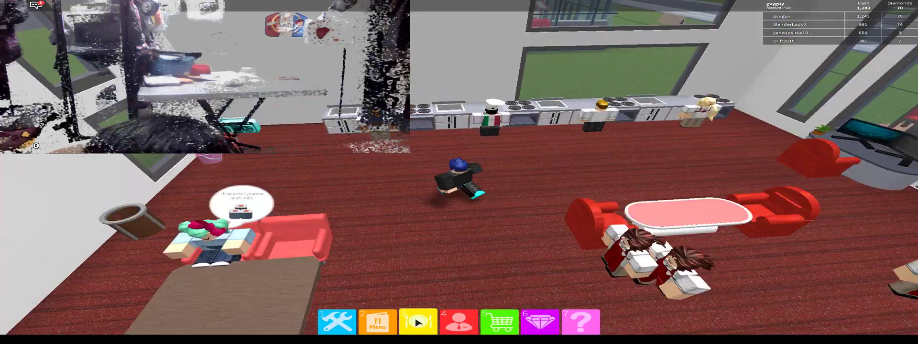
Step: Browse the Tycoon Upgrades list from the Menu panel, then cancel and close it unpurchased
{"action": "left_click", "coordinate": [469, 311]}
{"action": "left_click", "coordinate": [436, 297]}
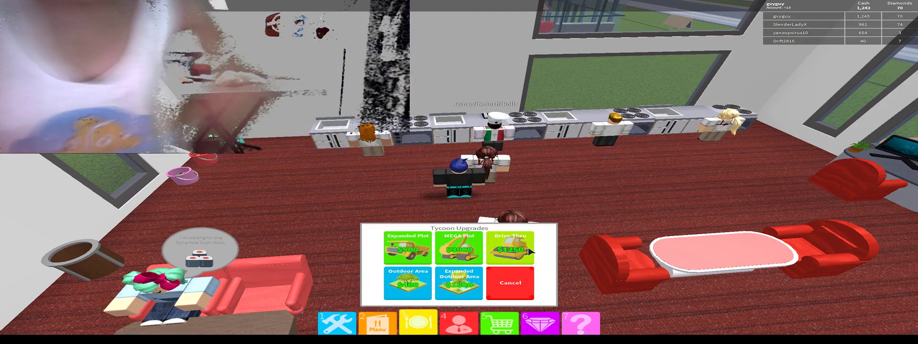
{"action": "left_click", "coordinate": [510, 283]}
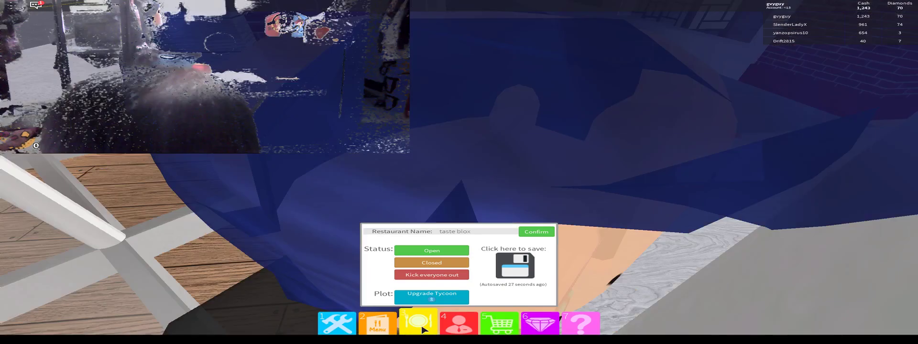
{"action": "left_click", "coordinate": [423, 326]}
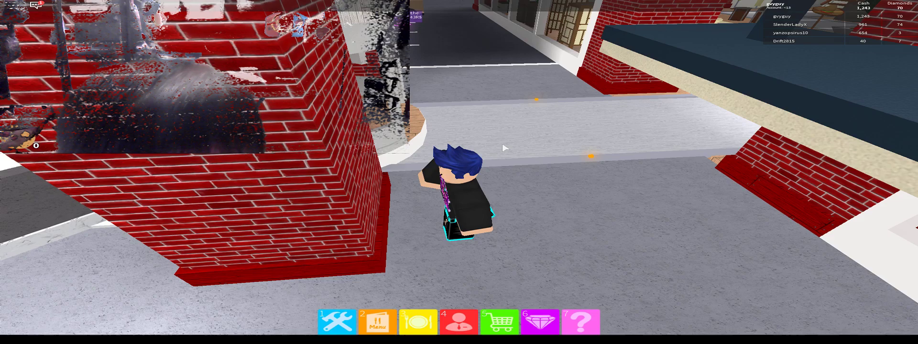
Step: Return via the teleport pad, sit at a table to collect its diamond tips, then stand
{"action": "key", "text": "a"}
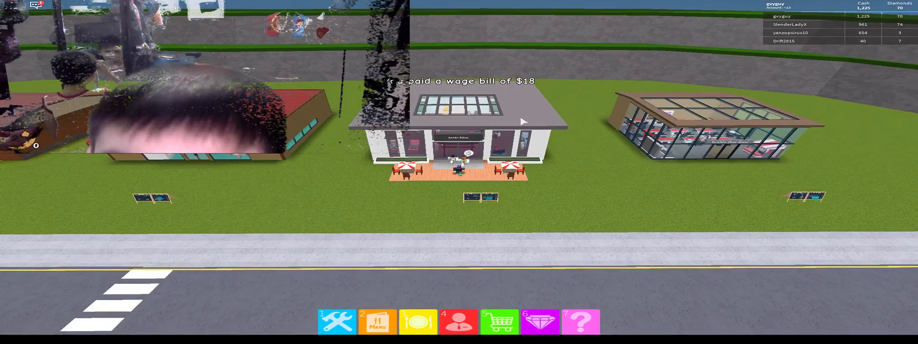
{"action": "scroll", "coordinate": [523, 120], "scroll_direction": "up", "scroll_amount": 3}
{"action": "scroll", "coordinate": [522, 115], "scroll_direction": "up", "scroll_amount": 5}
{"action": "scroll", "coordinate": [523, 115], "scroll_direction": "up", "scroll_amount": 3}
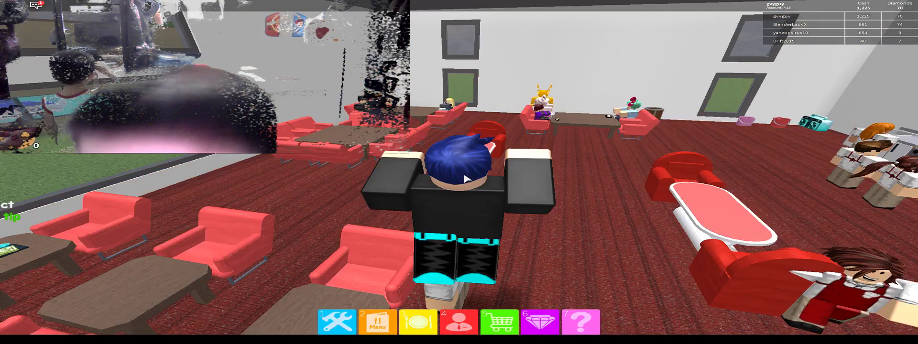
{"action": "scroll", "coordinate": [466, 180], "scroll_direction": "down", "scroll_amount": 3}
{"action": "scroll", "coordinate": [466, 180], "scroll_direction": "down", "scroll_amount": 2}
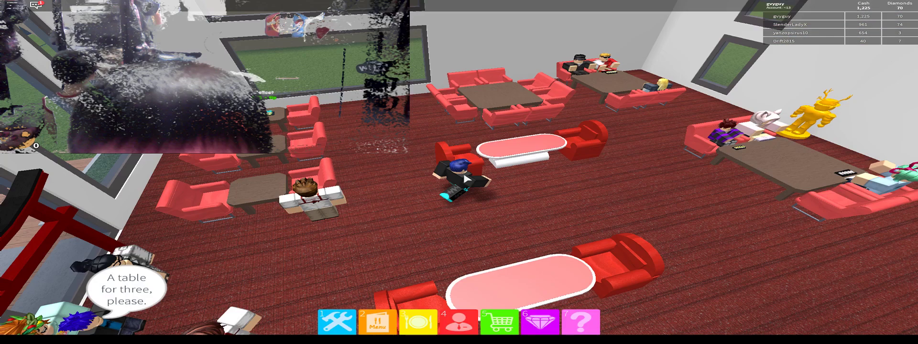
{"action": "key", "text": "w"}
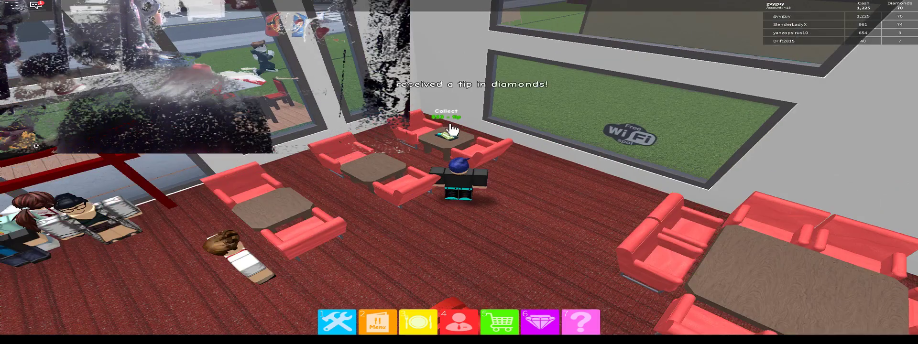
{"action": "scroll", "coordinate": [512, 193], "scroll_direction": "down", "scroll_amount": 2}
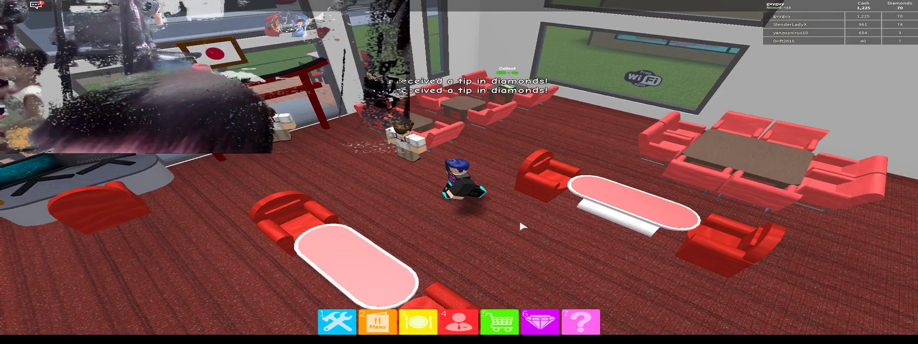
{"action": "scroll", "coordinate": [519, 220], "scroll_direction": "up", "scroll_amount": 5}
{"action": "key", "text": "w"}
{"action": "scroll", "coordinate": [525, 214], "scroll_direction": "down", "scroll_amount": 3}
{"action": "scroll", "coordinate": [524, 151], "scroll_direction": "up", "scroll_amount": 2}
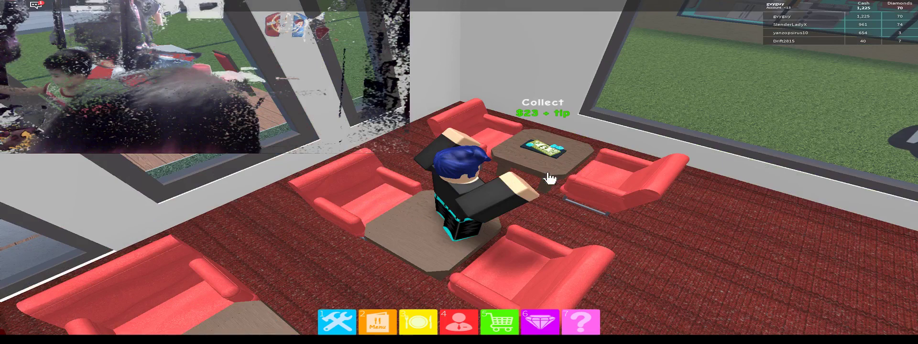
{"action": "scroll", "coordinate": [524, 151], "scroll_direction": "up", "scroll_amount": 2}
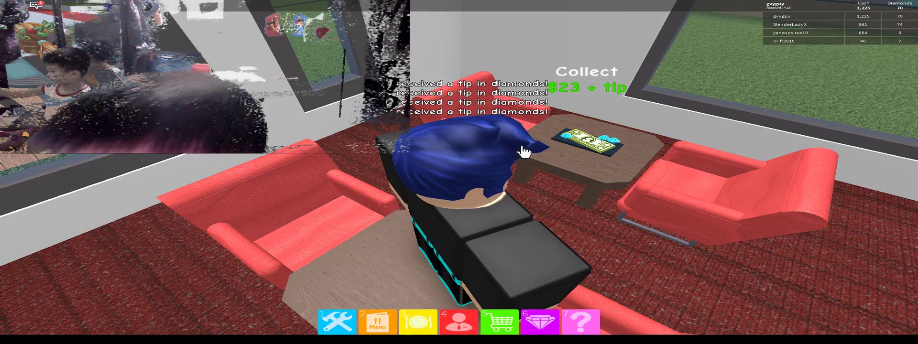
{"action": "scroll", "coordinate": [523, 152], "scroll_direction": "up", "scroll_amount": 2}
{"action": "scroll", "coordinate": [601, 139], "scroll_direction": "up", "scroll_amount": 2}
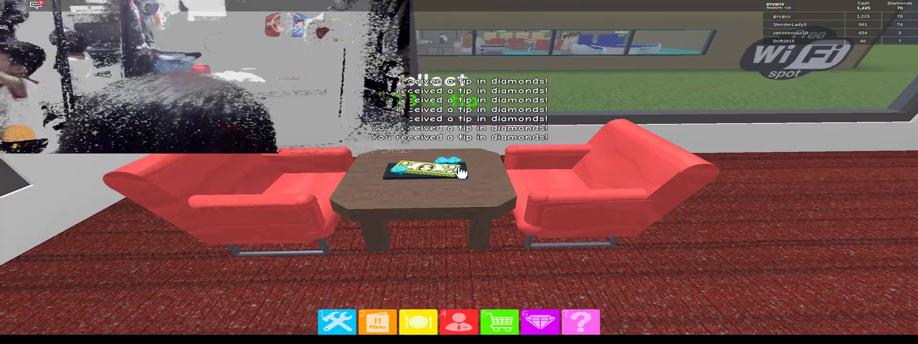
{"action": "key", "text": "space"}
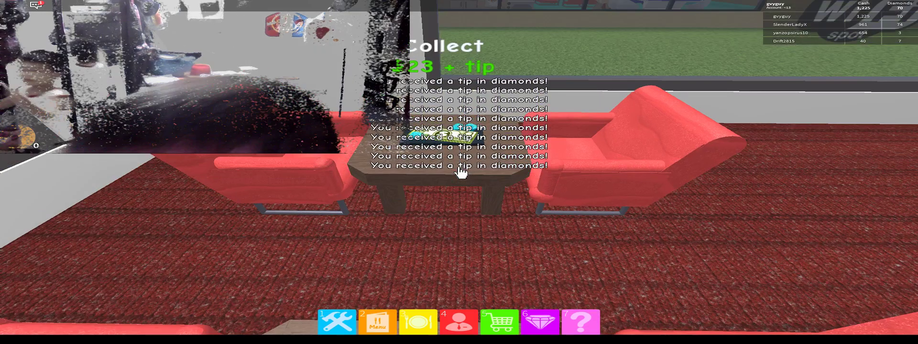
{"action": "scroll", "coordinate": [460, 172], "scroll_direction": "down", "scroll_amount": 3}
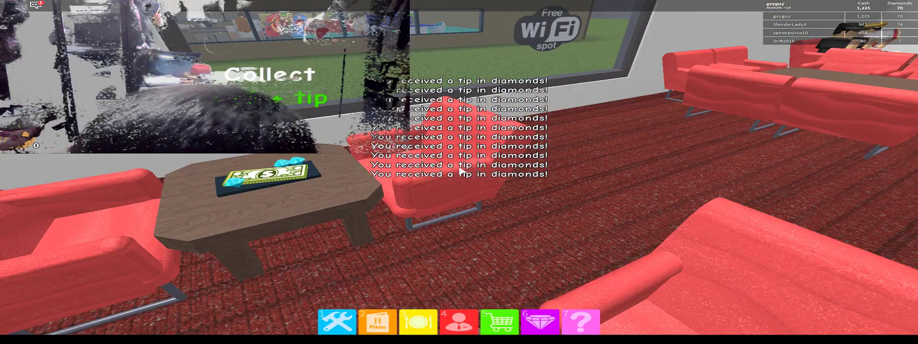
{"action": "scroll", "coordinate": [461, 172], "scroll_direction": "down", "scroll_amount": 5}
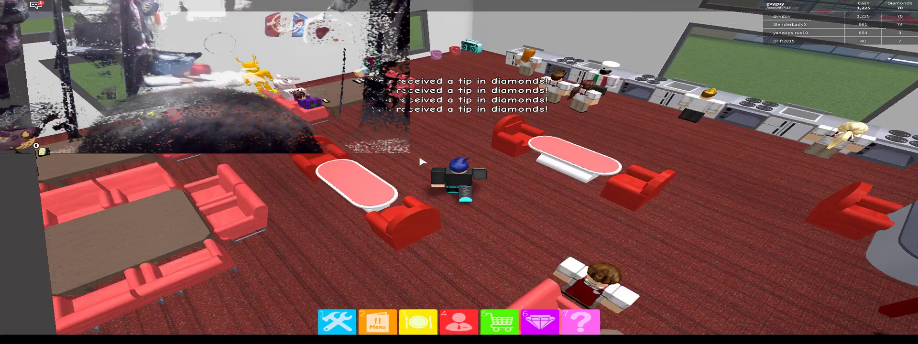
{"action": "scroll", "coordinate": [421, 161], "scroll_direction": "up", "scroll_amount": 2}
{"action": "scroll", "coordinate": [419, 155], "scroll_direction": "up", "scroll_amount": 2}
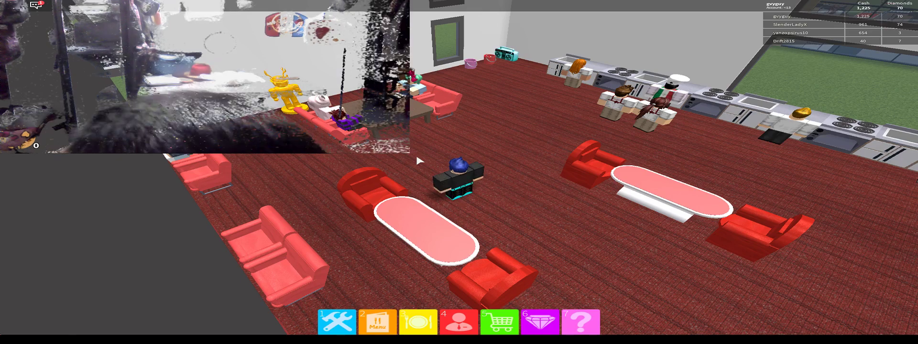